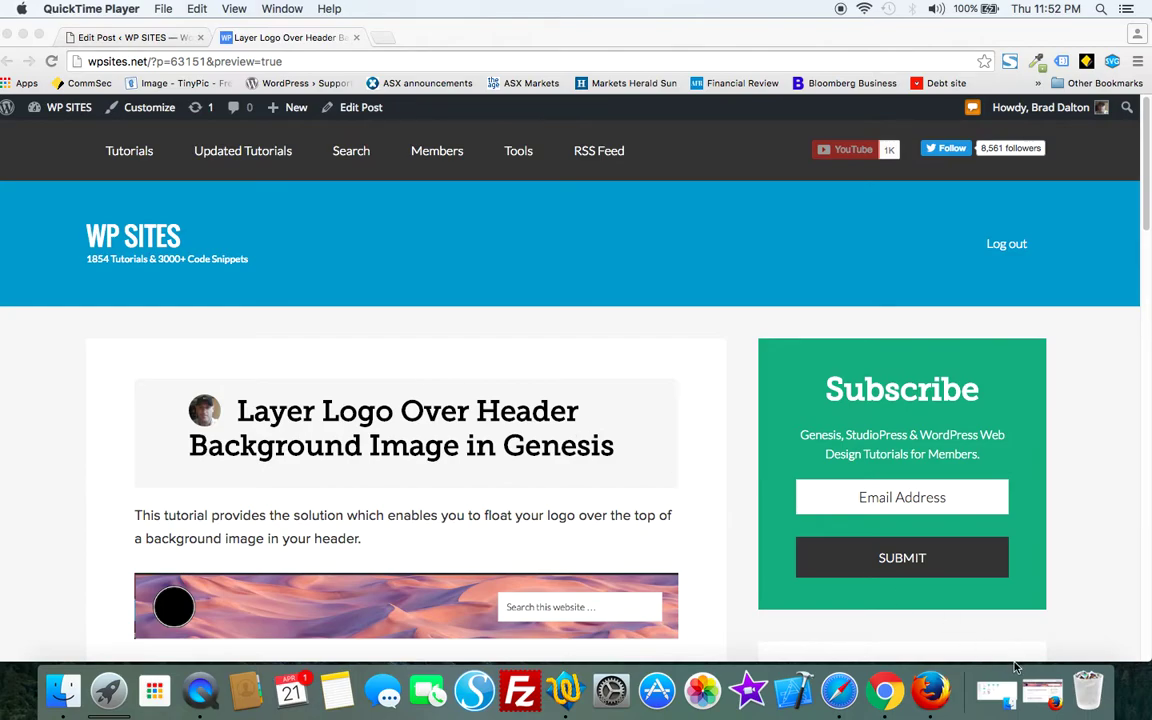
Bring the local Background & Logo site forward and launch its Customizer from the admin bar.
click(930, 690)
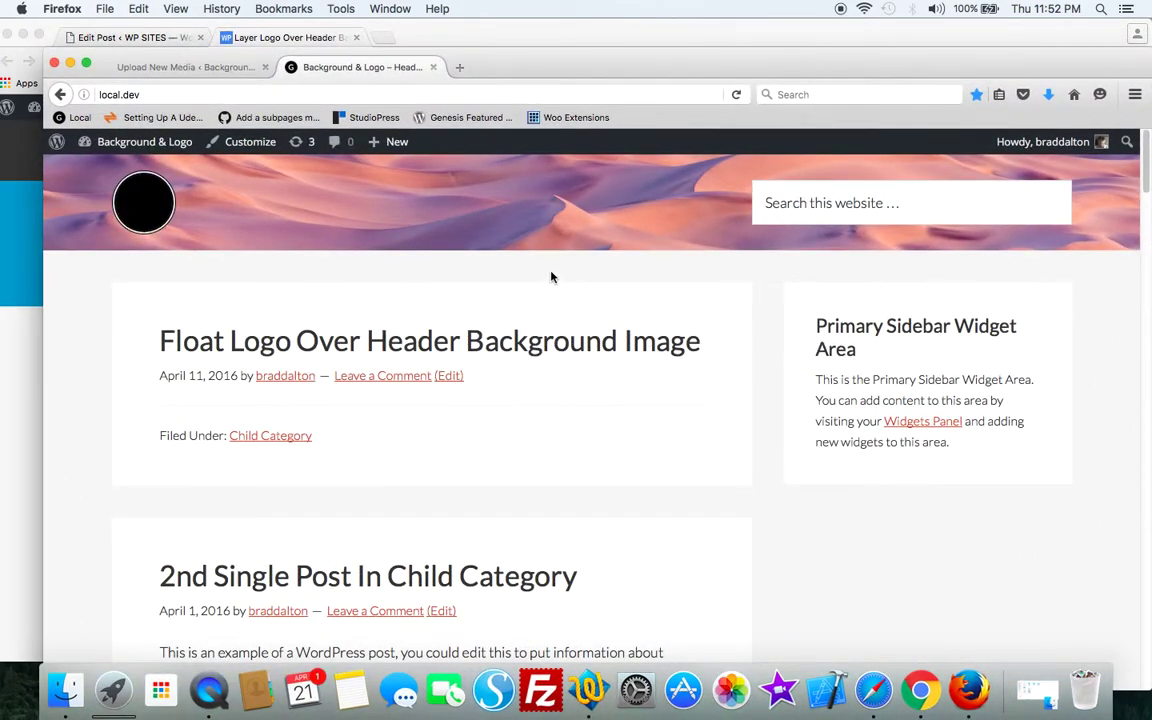
drag(681, 67, 657, 62)
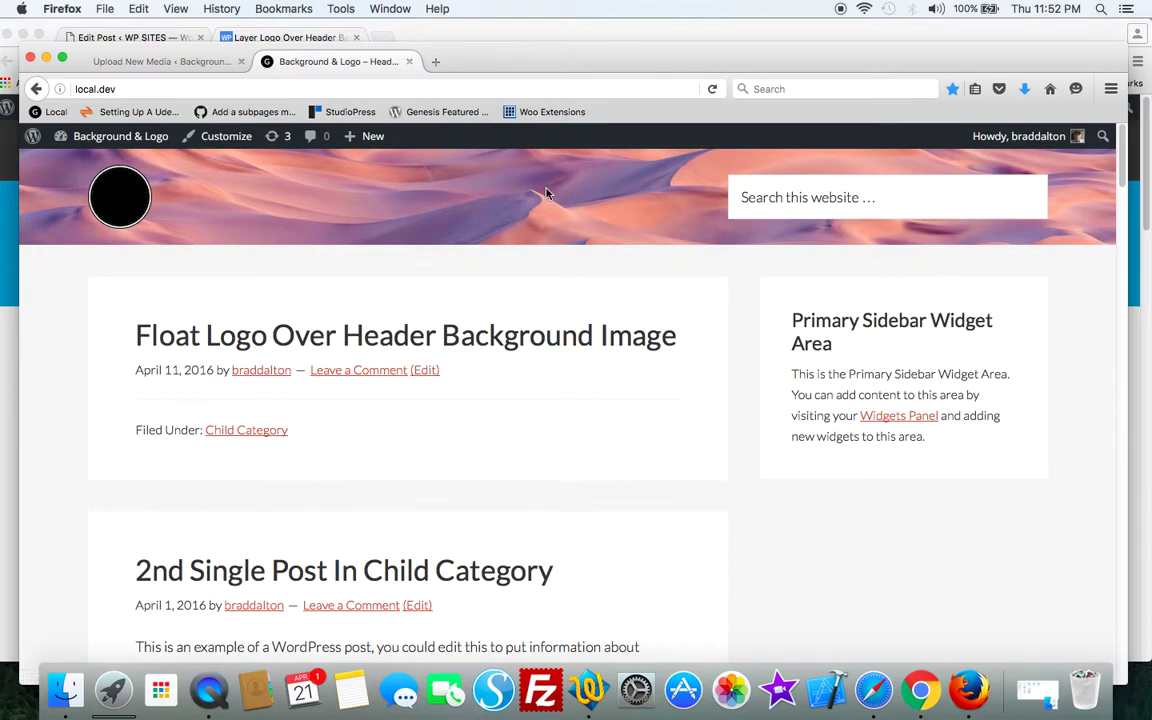
click(767, 197)
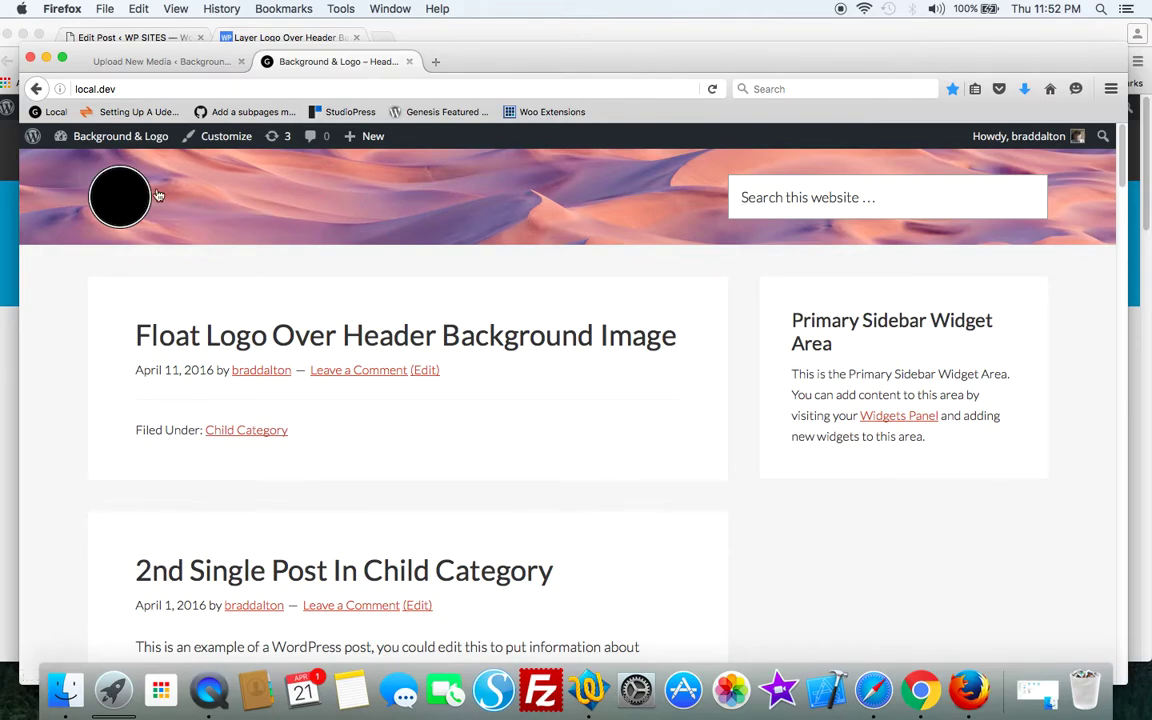
click(228, 137)
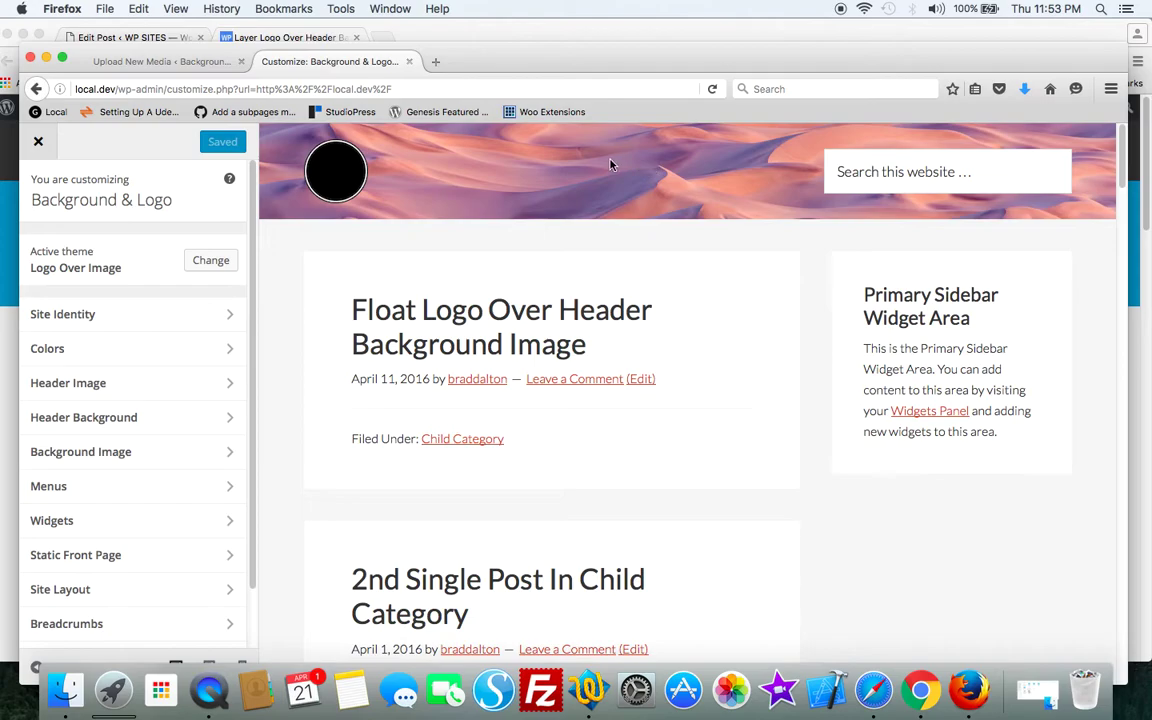
Open the Header Background section showing the current sand-dune image.
click(227, 417)
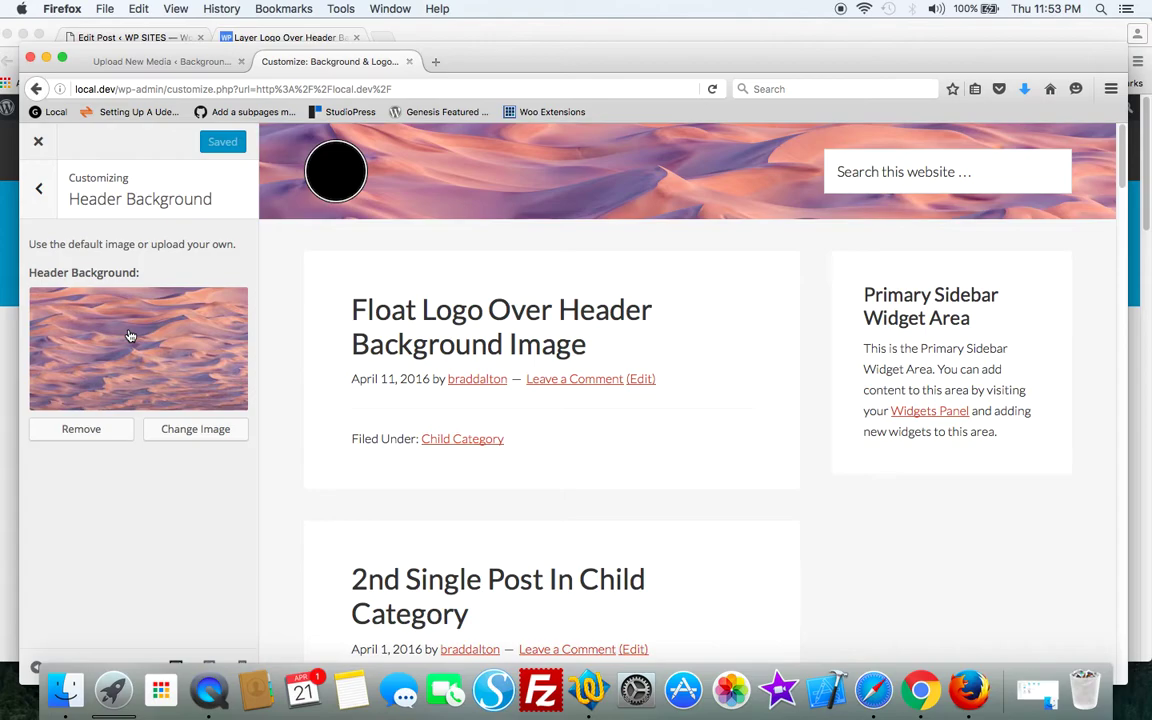
Replace the desert header background with the waterbirds painting from the media library.
click(97, 430)
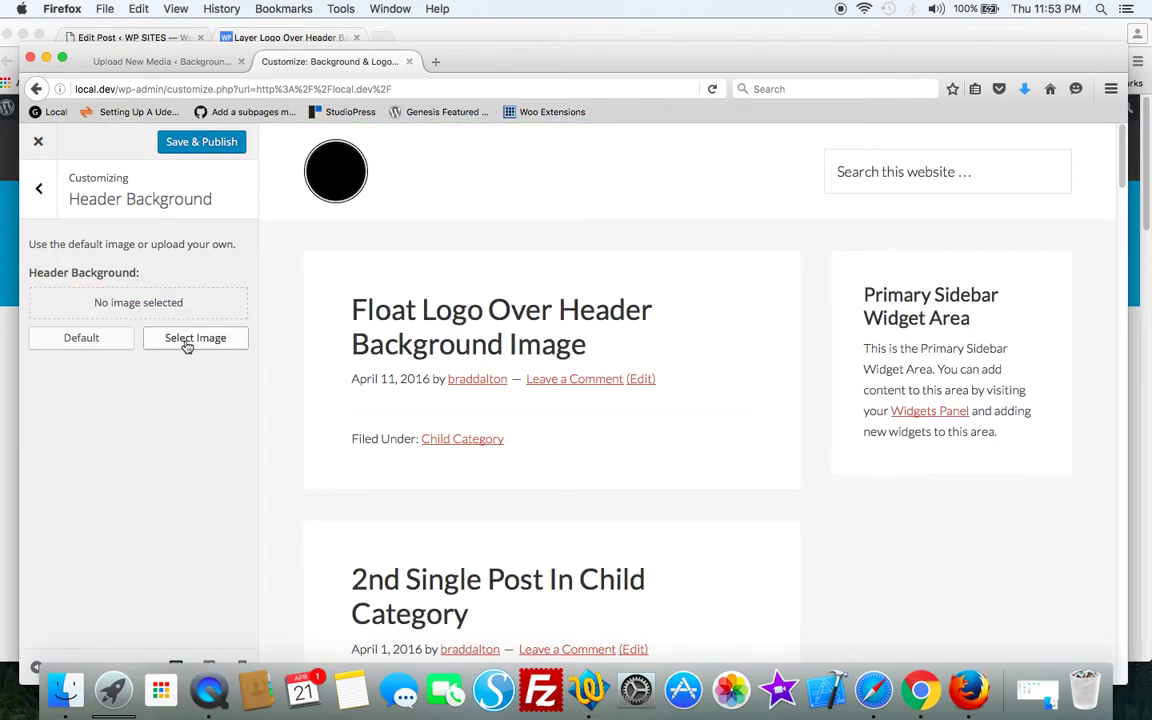
click(187, 343)
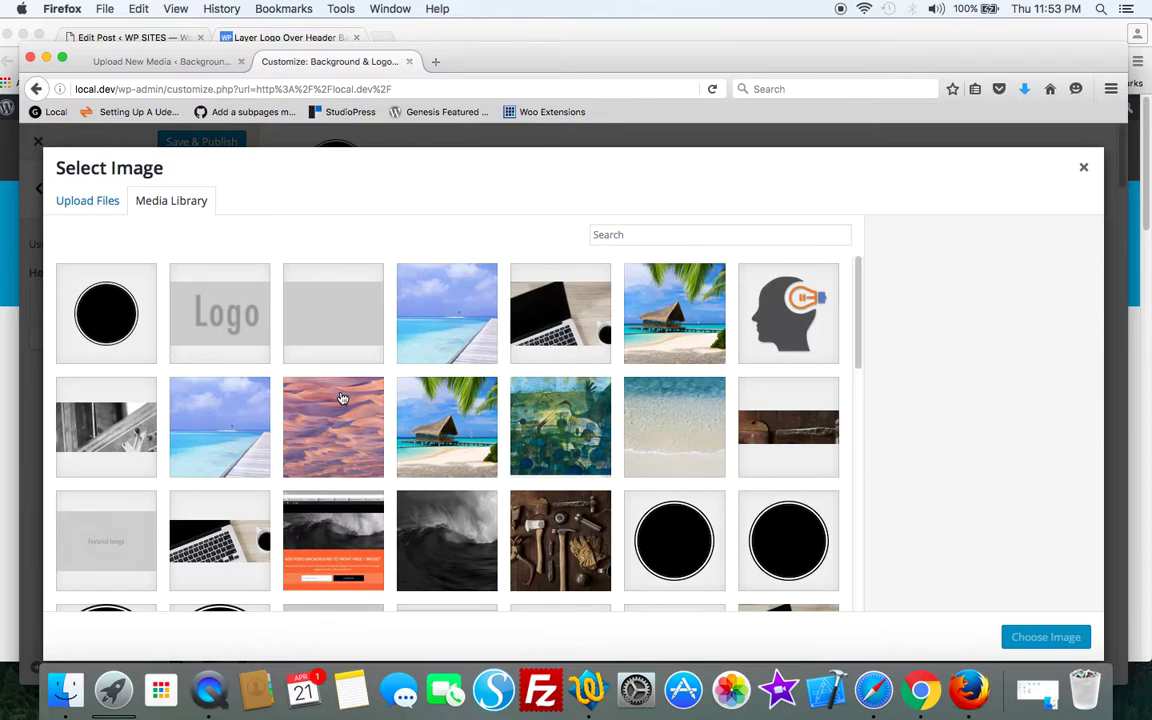
click(520, 395)
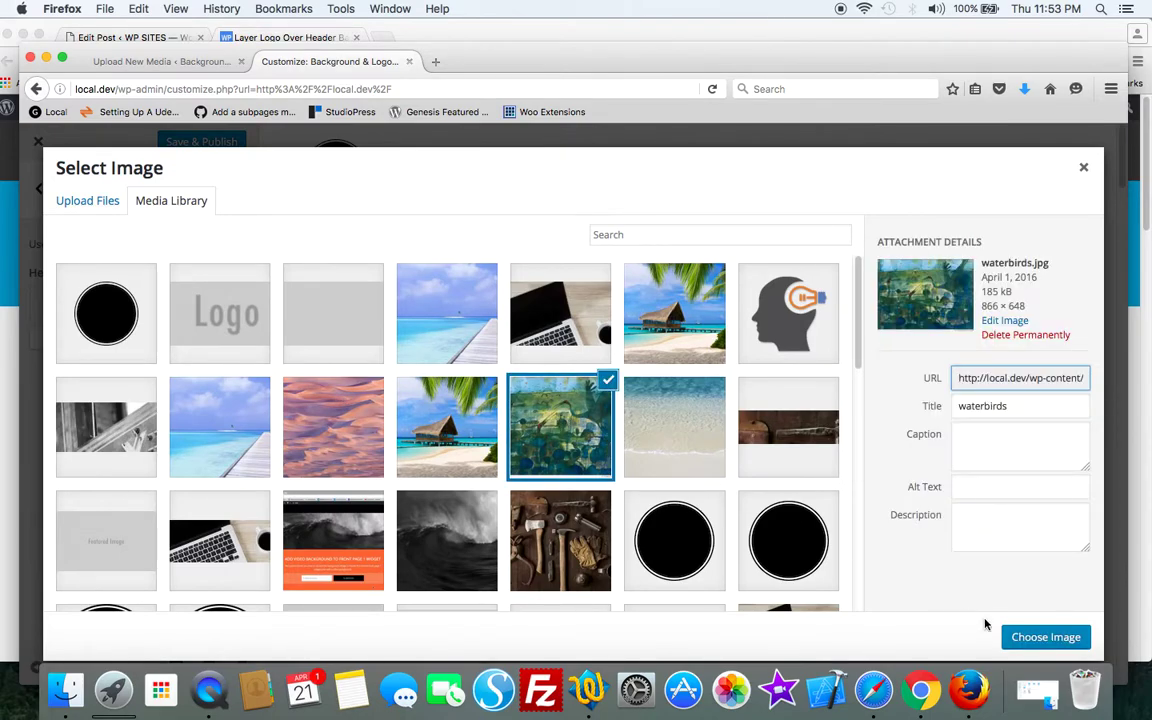
click(1030, 636)
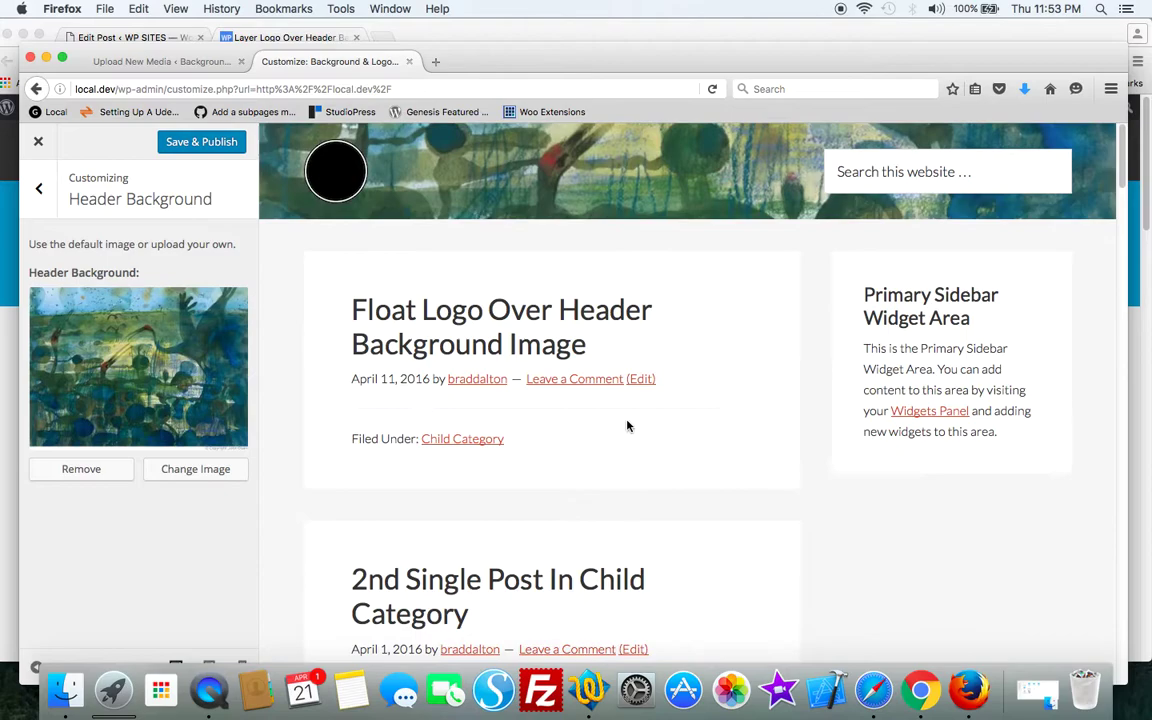
Publish the waterbirds background, view the site, and reopen the Customizer.
click(203, 141)
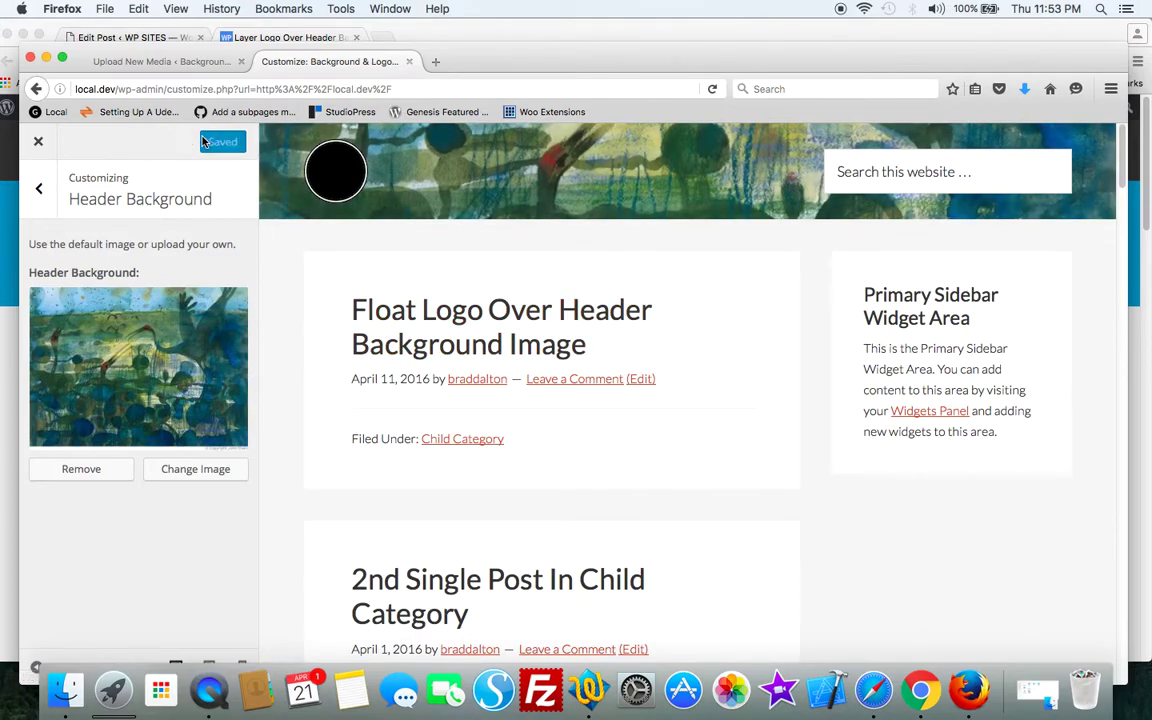
click(38, 141)
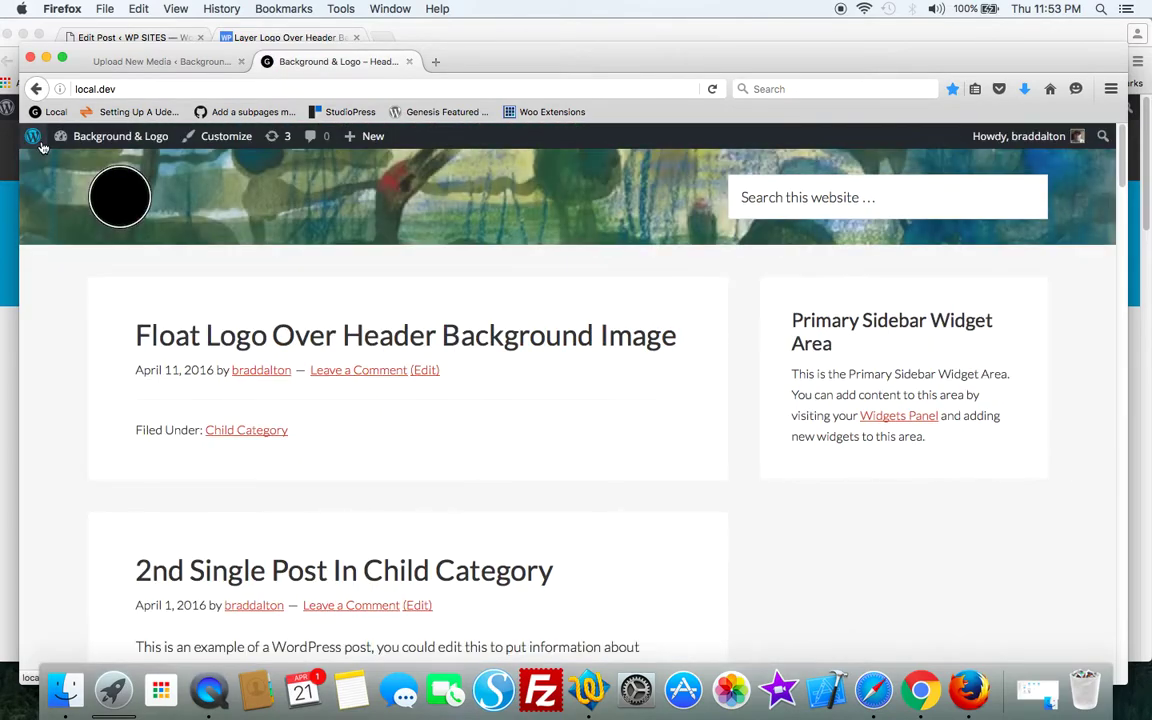
click(226, 140)
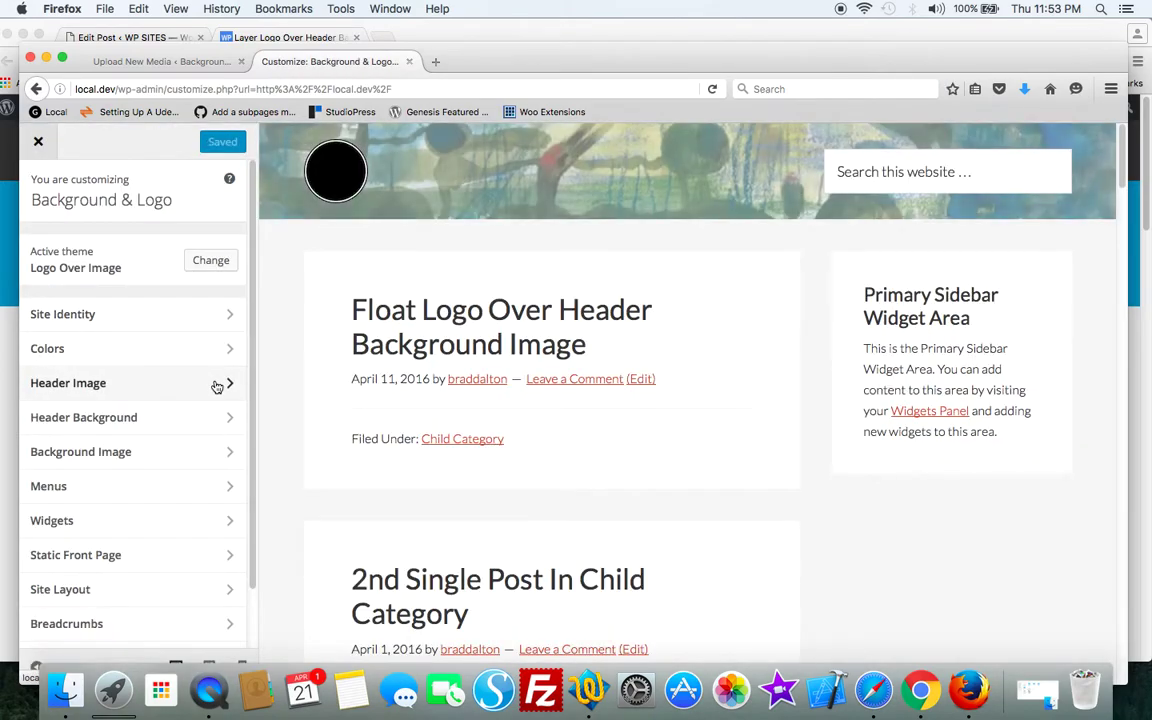
Hide the black circle header logo and browse the media library for a replacement.
click(225, 383)
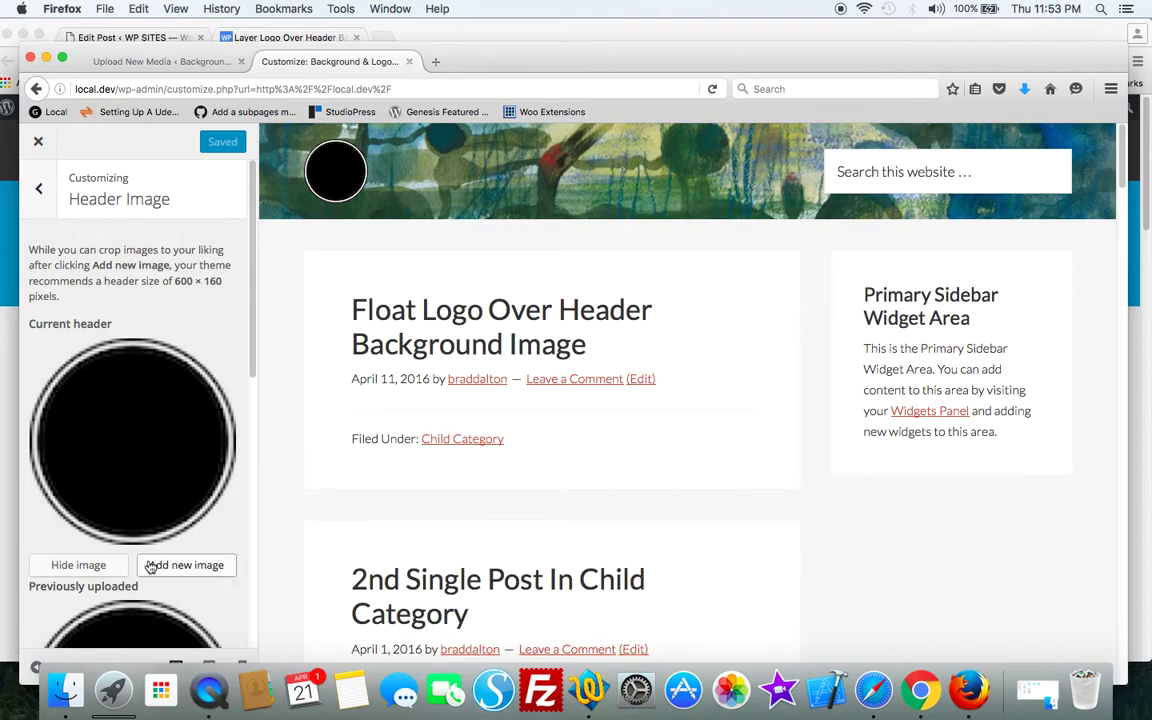
click(101, 567)
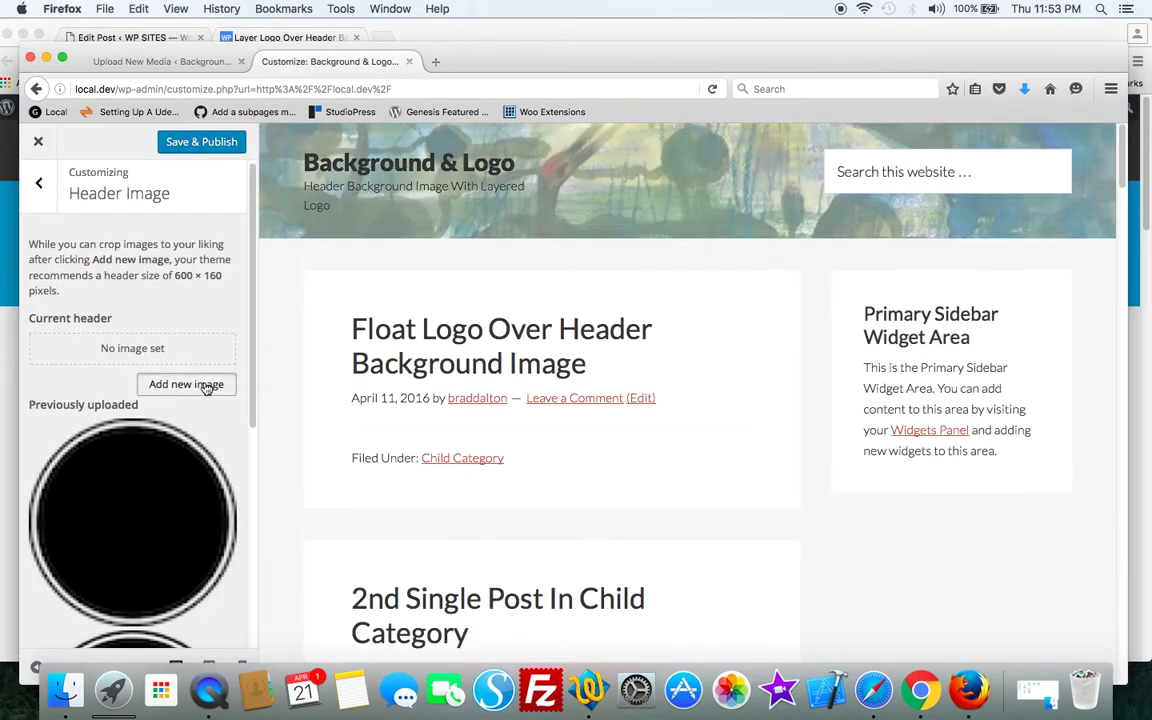
click(193, 387)
scroll(193, 392, down, 1)
scroll(193, 392, down, 1)
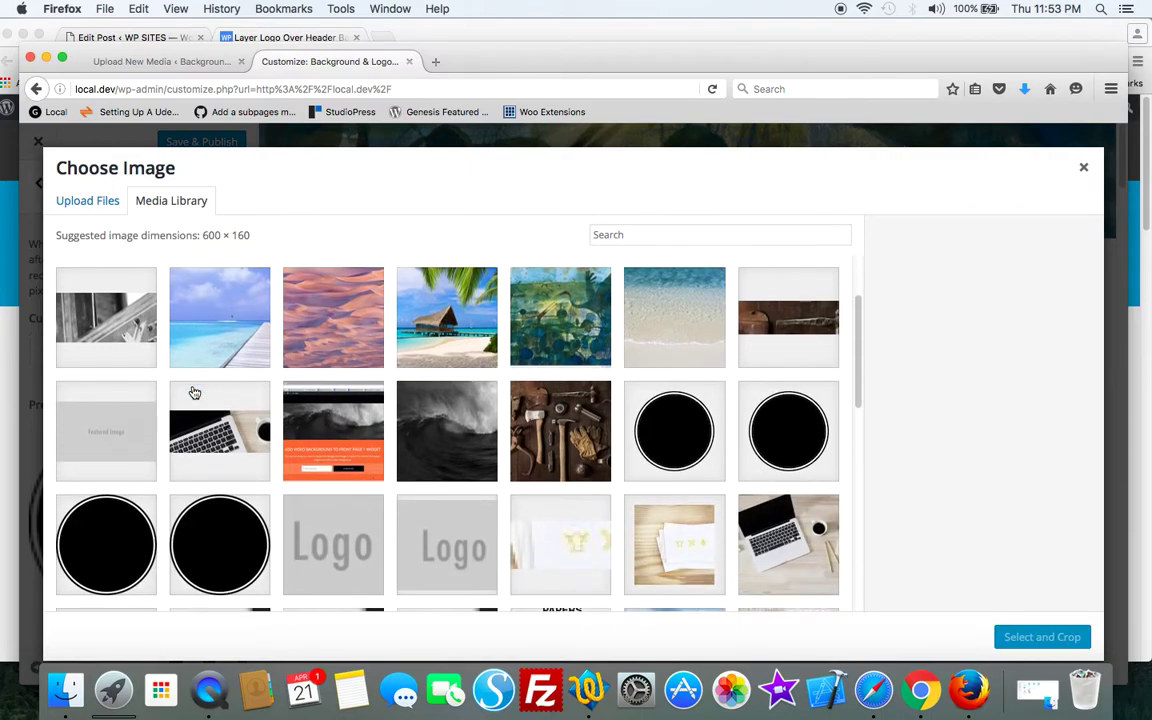
scroll(191, 393, down, 5)
scroll(191, 393, down, 5)
scroll(191, 393, down, 1)
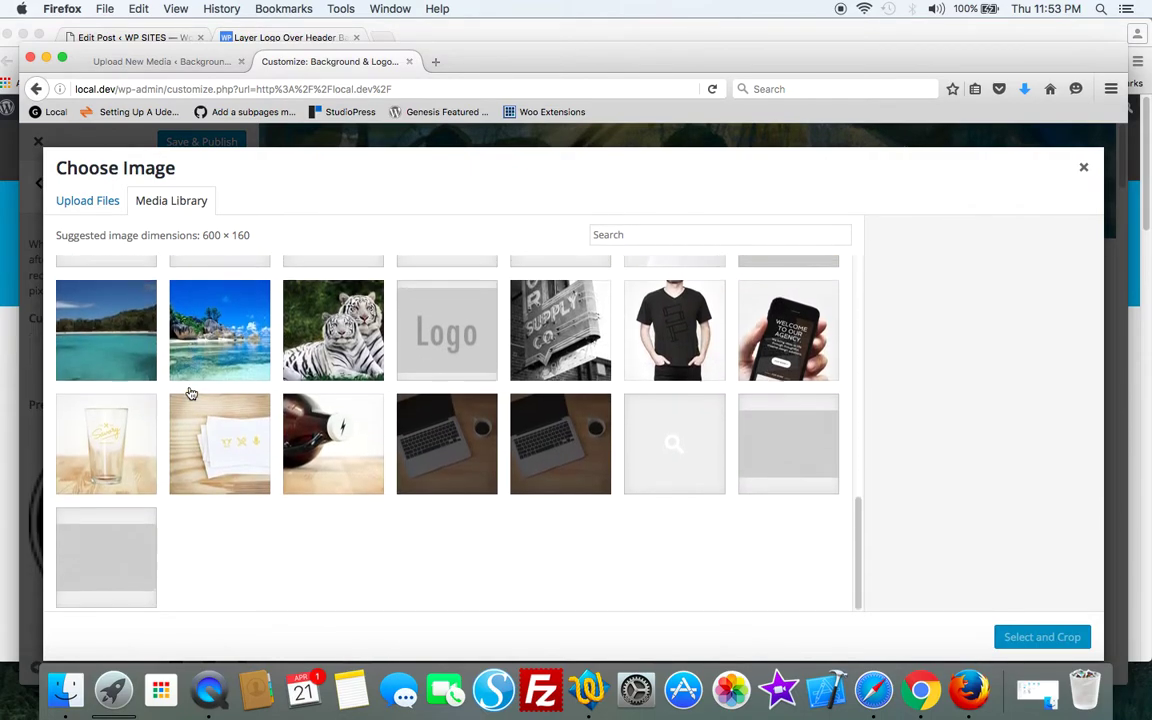
scroll(191, 393, up, 10)
scroll(191, 393, up, 2)
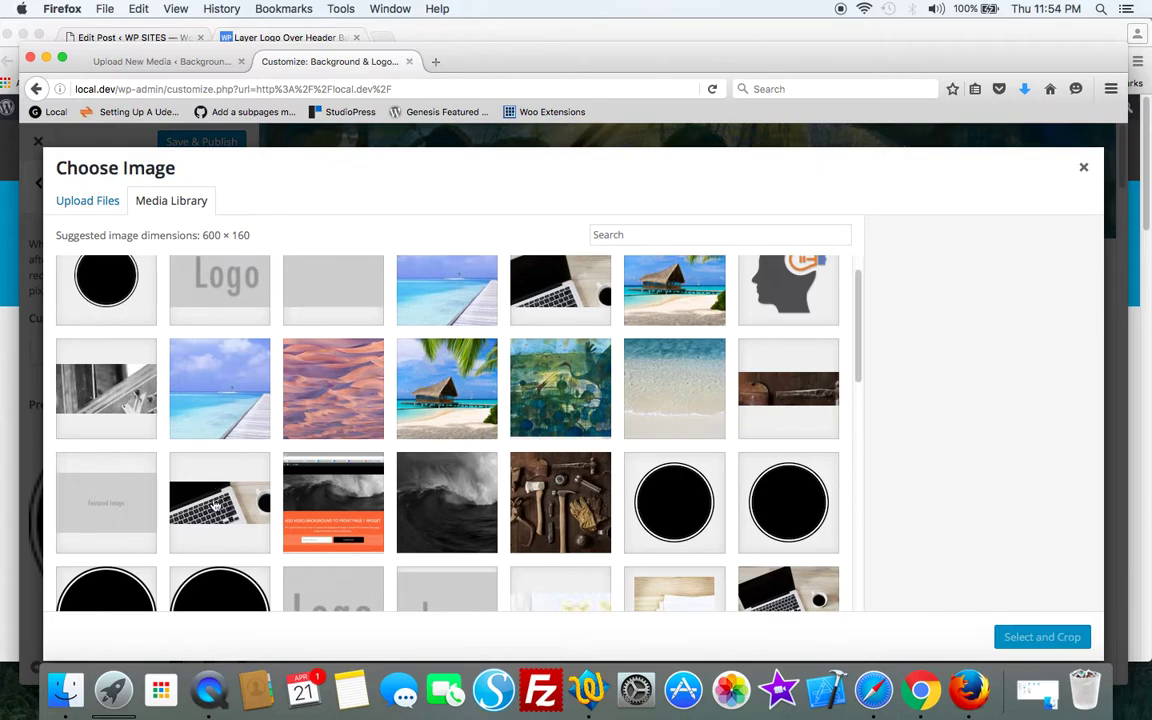
Crop the laptop keyboard photo as the new header logo and publish it.
click(216, 506)
click(1048, 638)
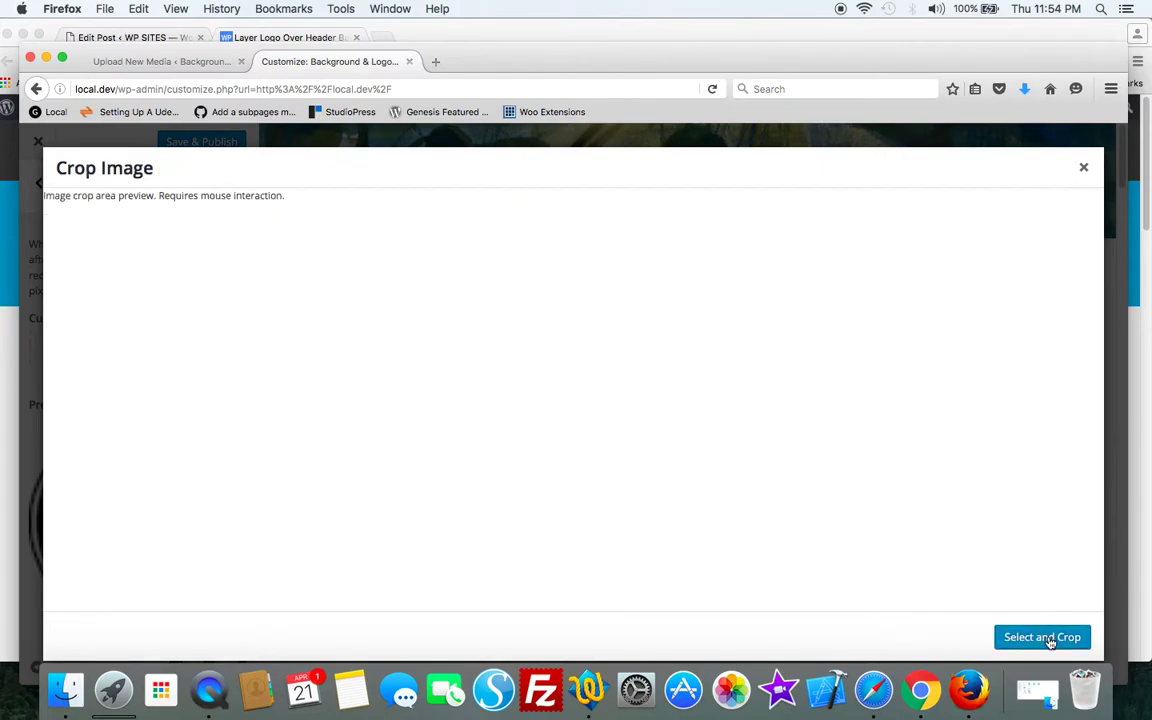
click(1067, 641)
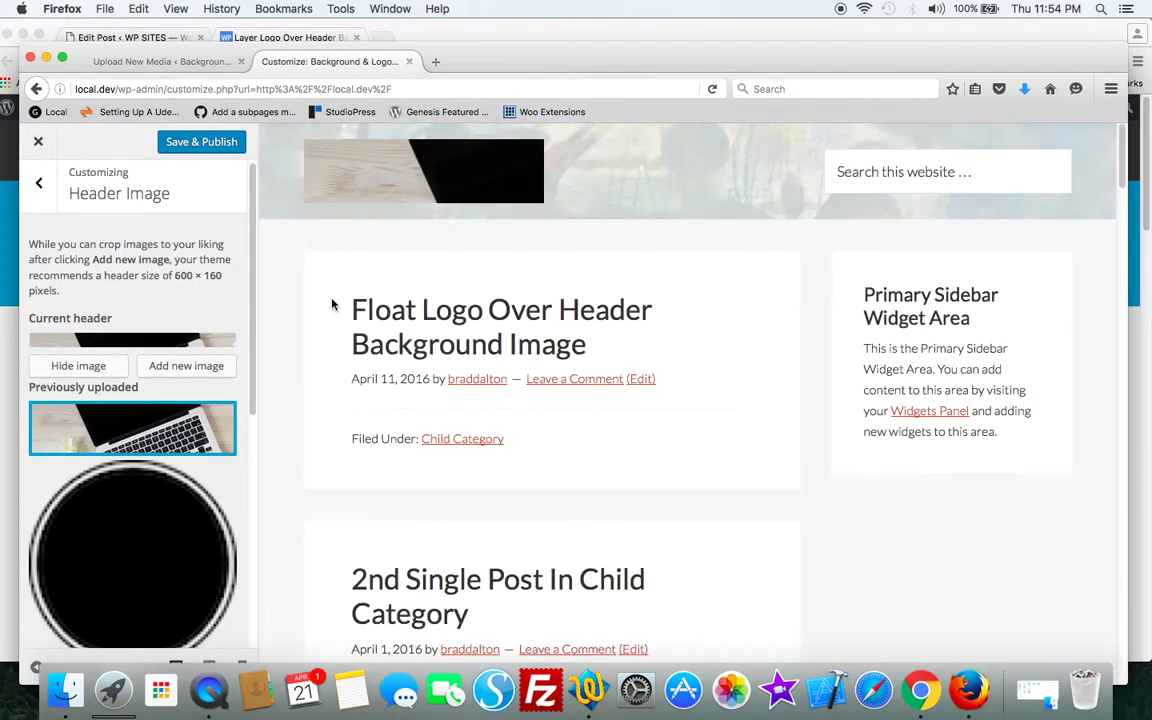
click(200, 142)
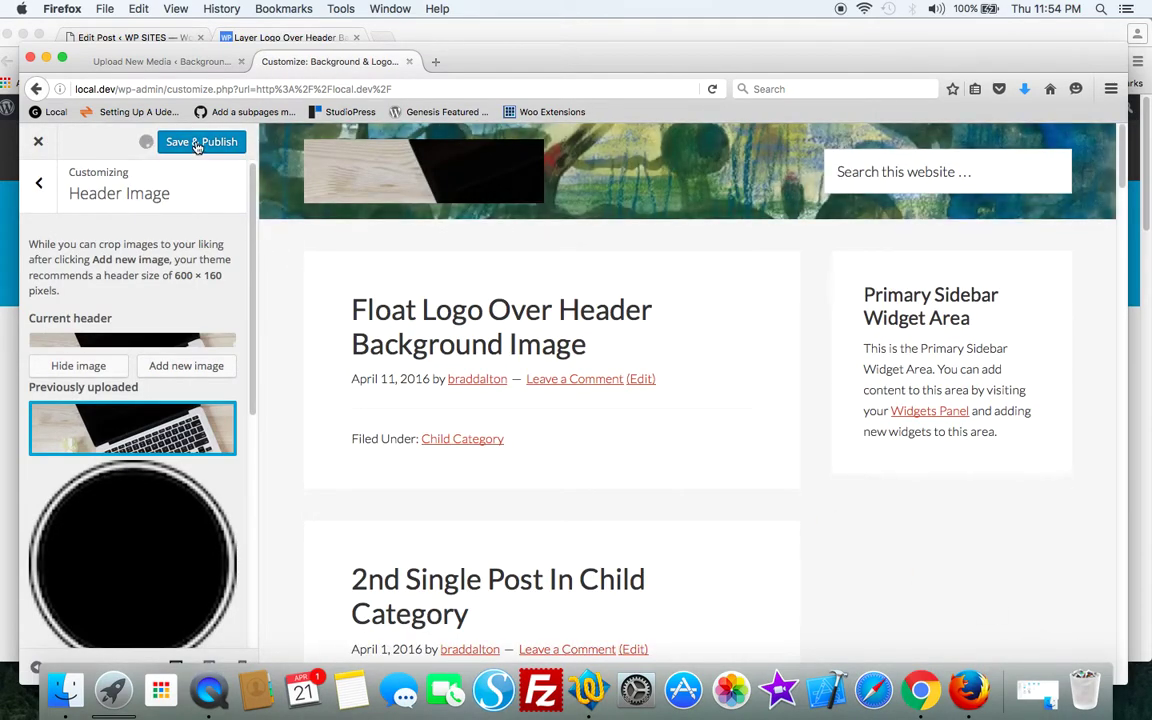
Close the Customizer to see the laptop logo over the waterbirds header.
click(38, 141)
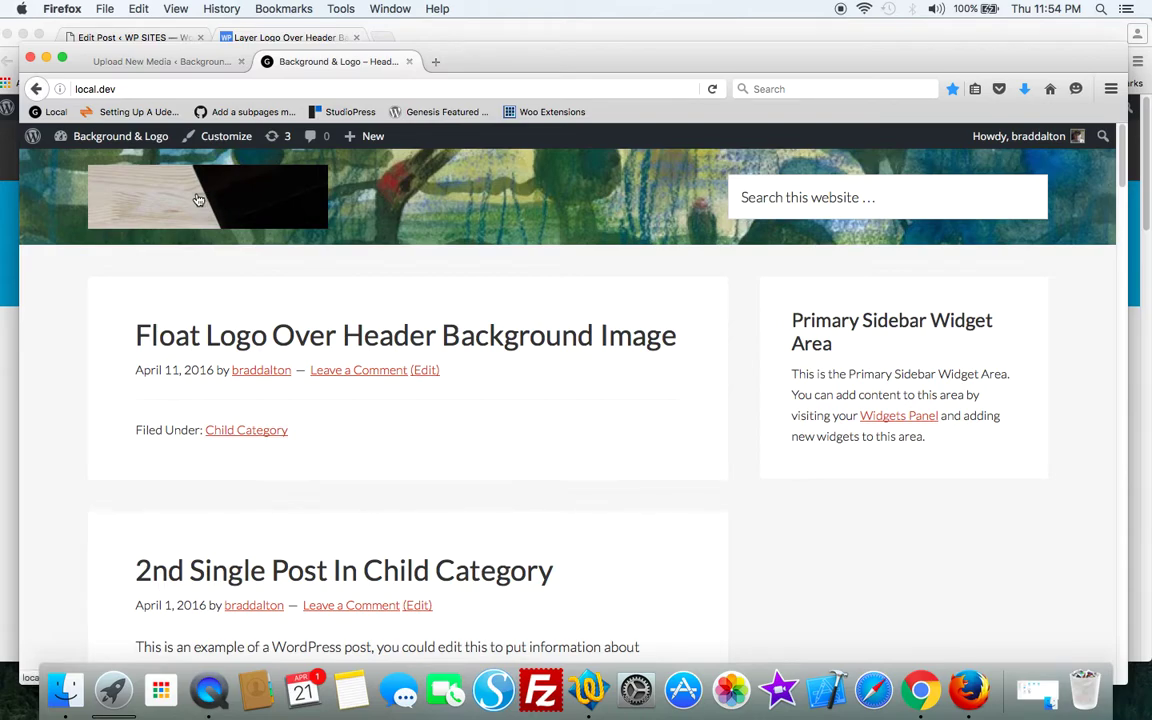
Restore the default blue swirl header background, publish it, and close the Customizer.
click(216, 138)
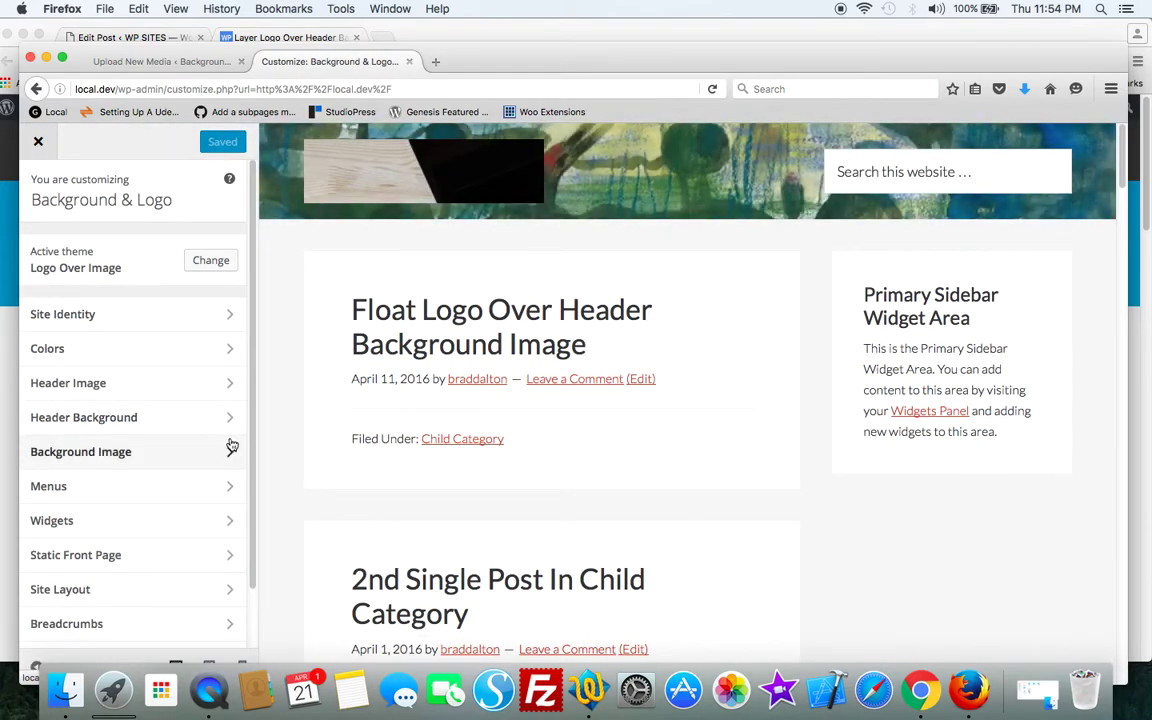
click(229, 419)
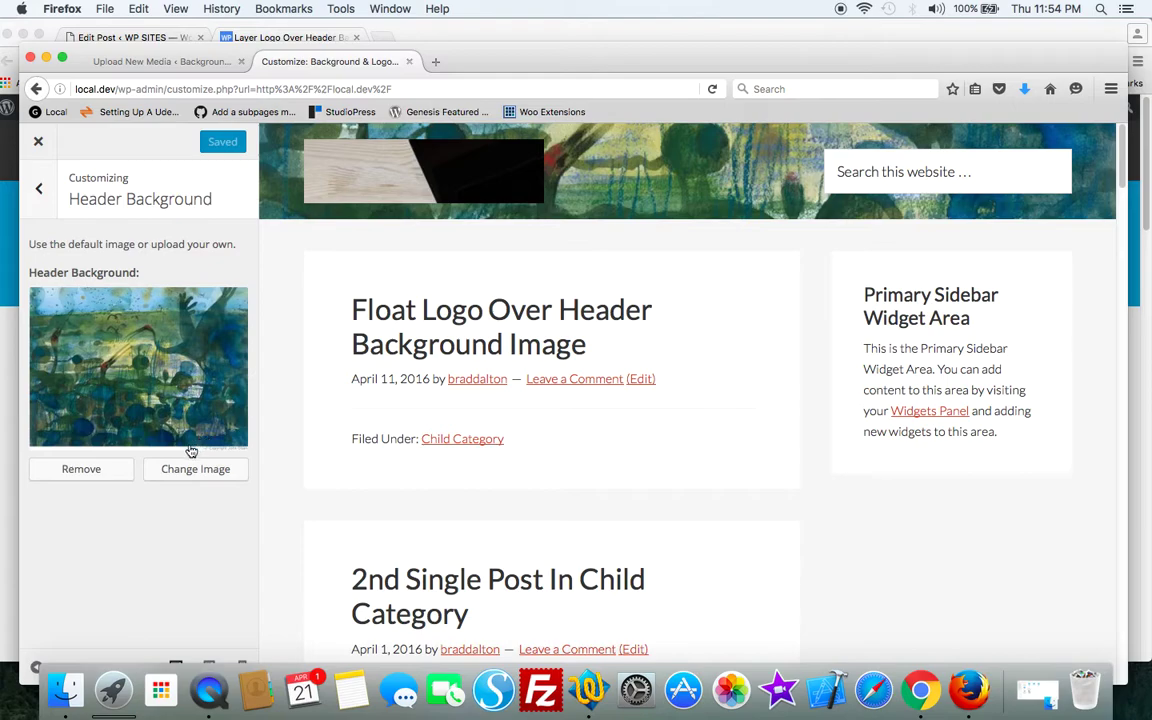
click(113, 469)
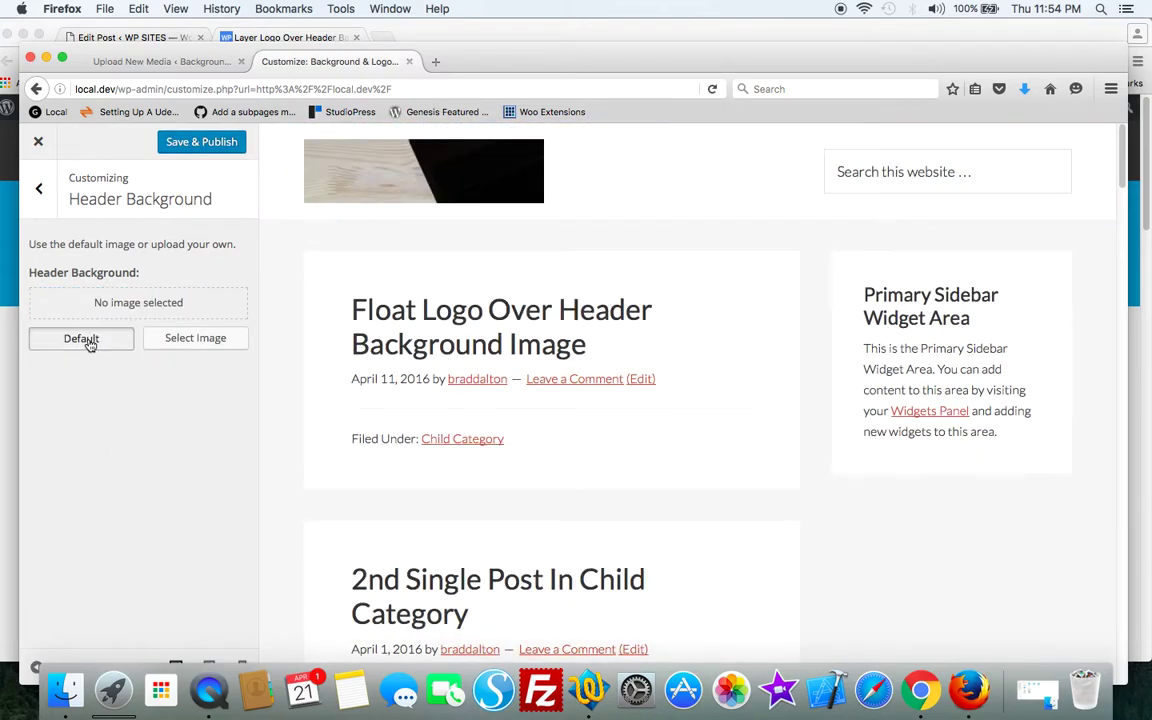
click(90, 340)
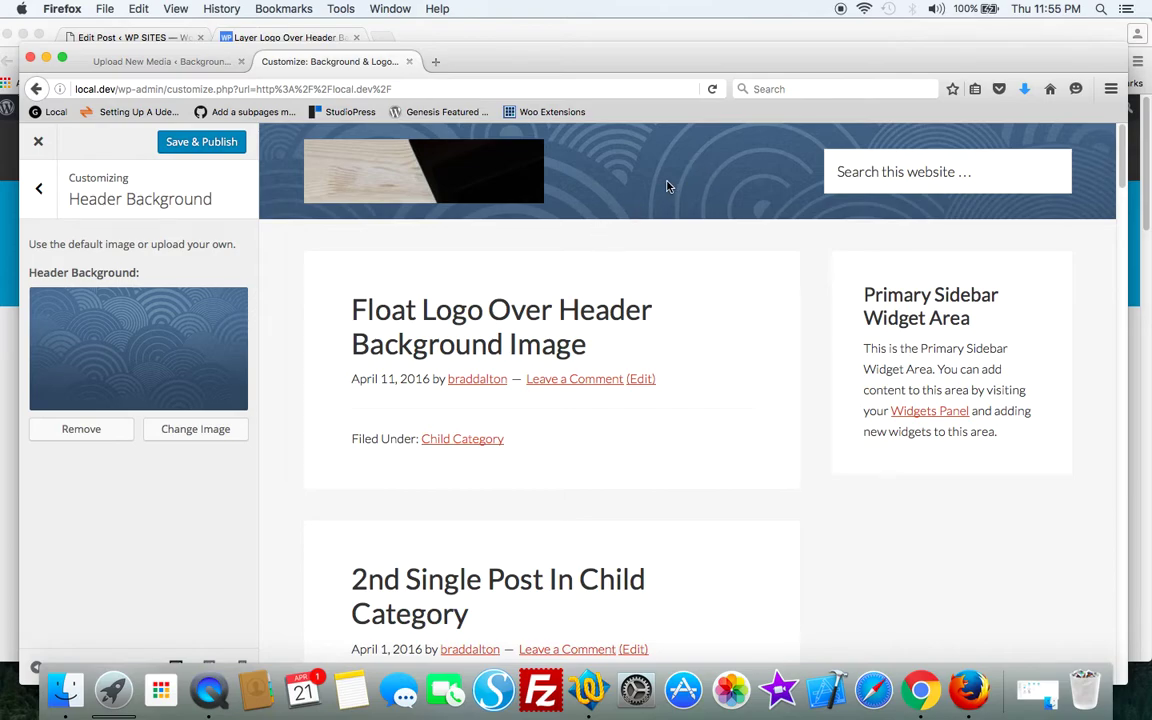
click(204, 145)
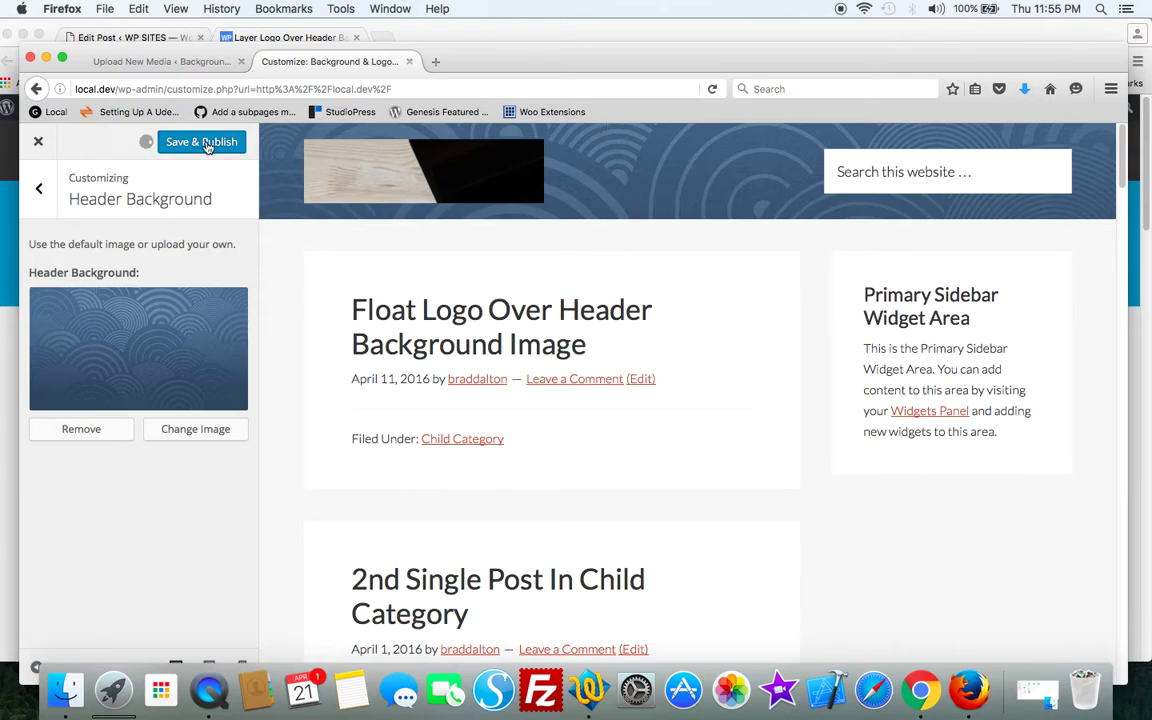
click(38, 142)
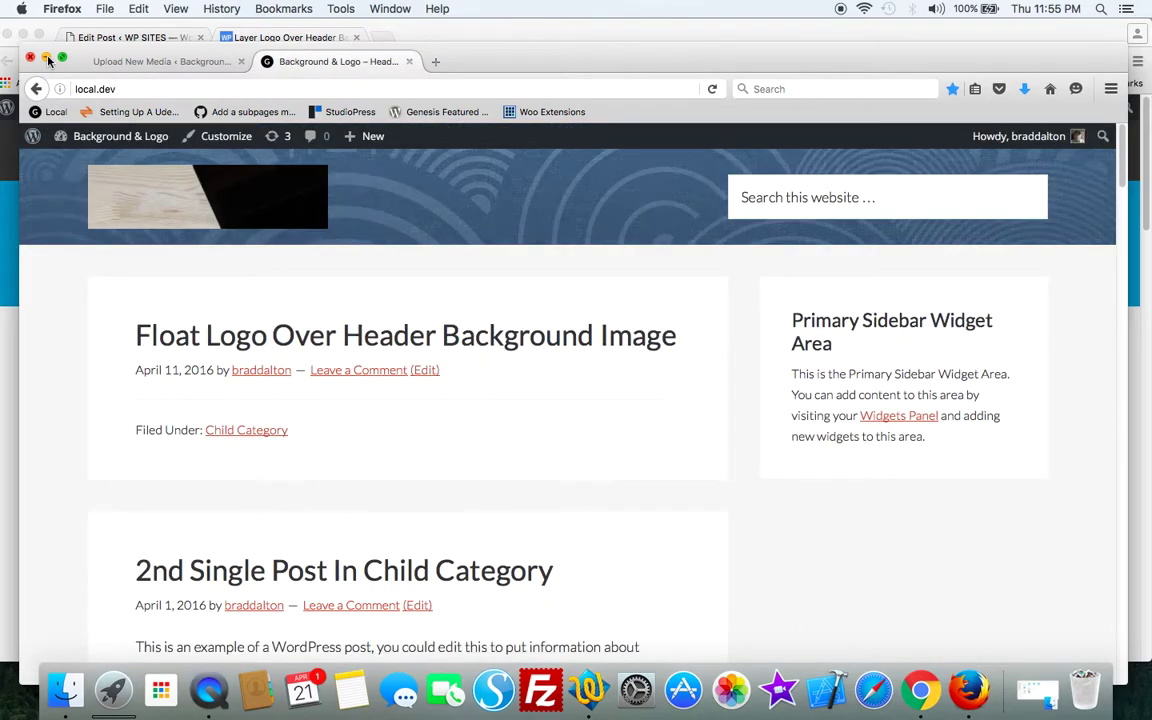
Minimize the local site window and scroll the WP Sites tutorial post to its explanation.
click(47, 60)
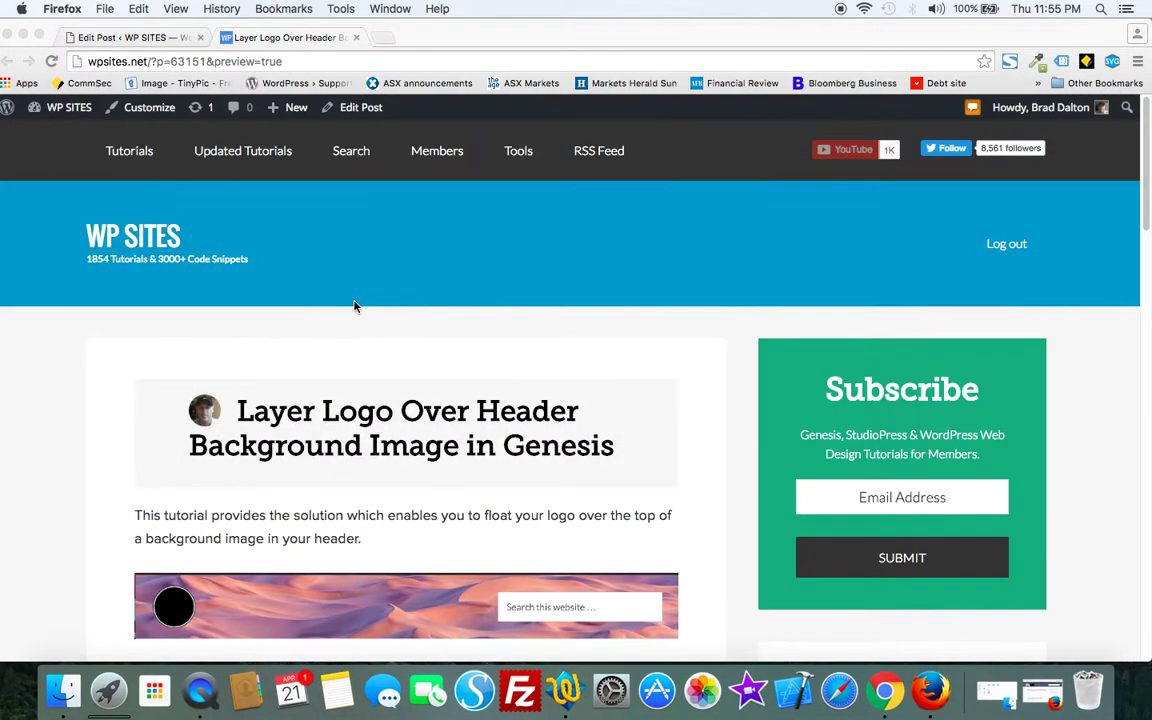
scroll(697, 403, down, 2)
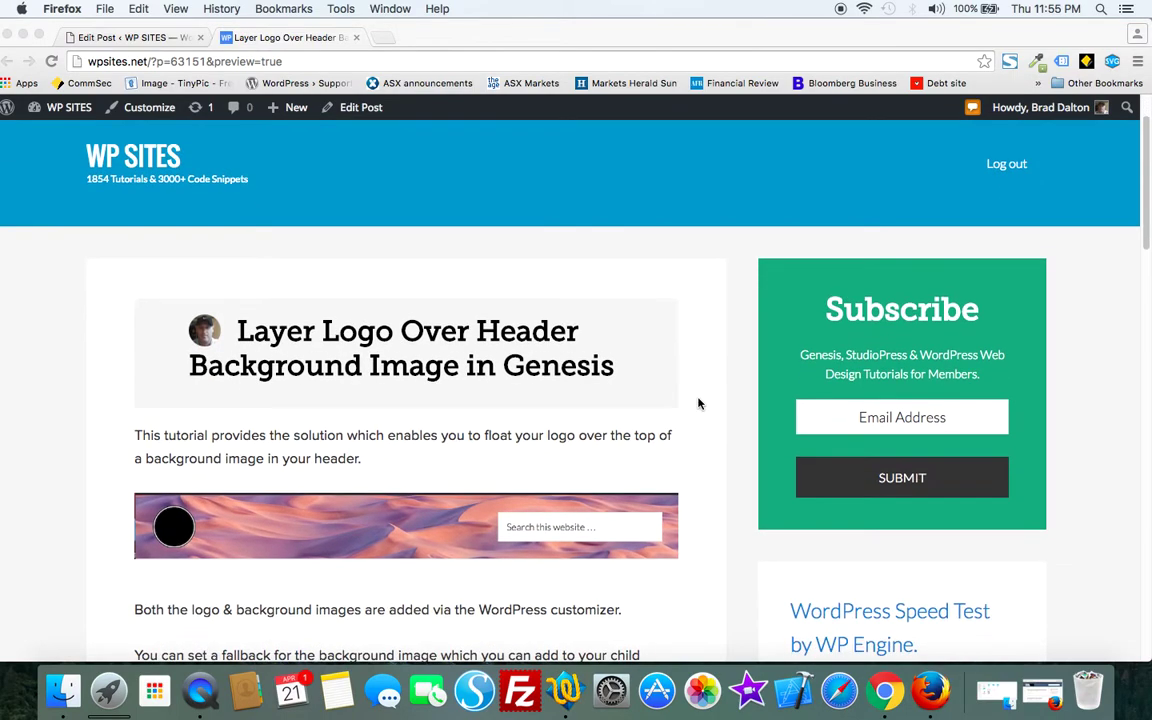